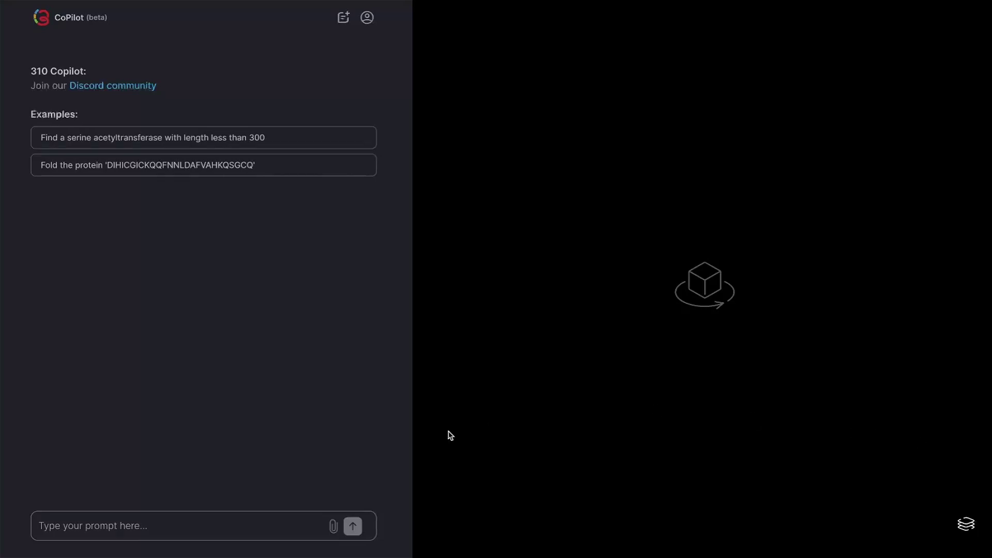
Attach 6ny8.pdb from the Desktop to the 310 Copilot chat as structure U1
left_click(335, 527)
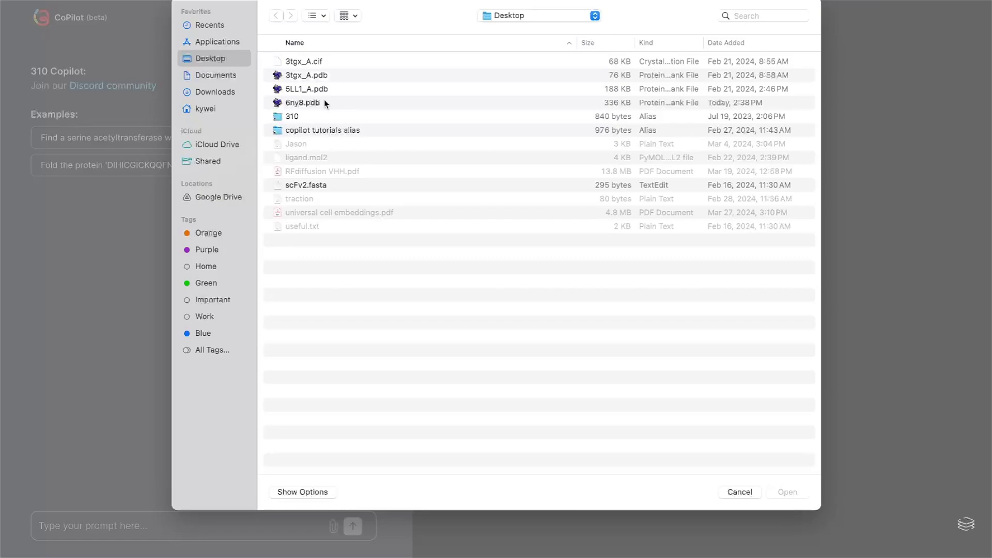
double_click(326, 103)
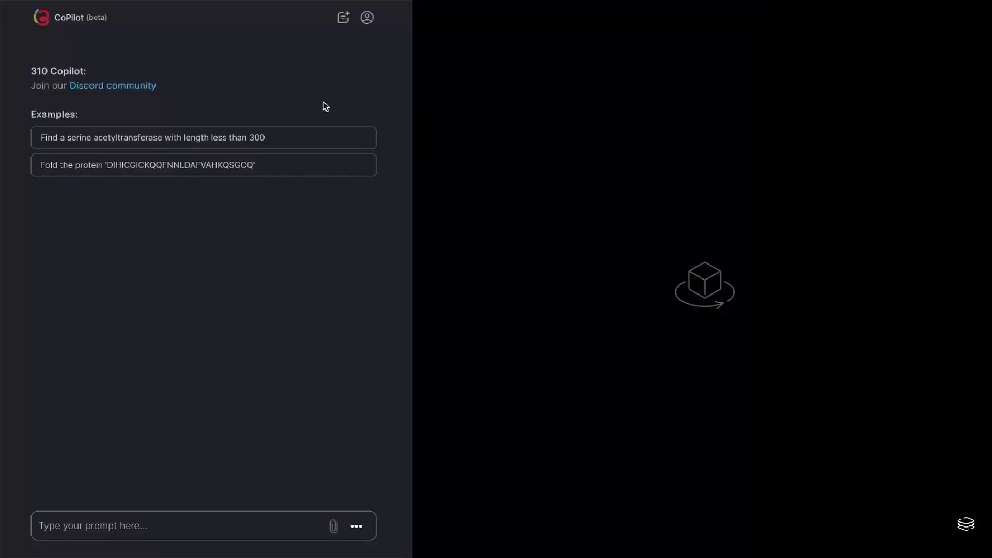
Ask Copilot: 'Find proteins with similar structure to U1'
left_click(109, 525)
type("Fin")
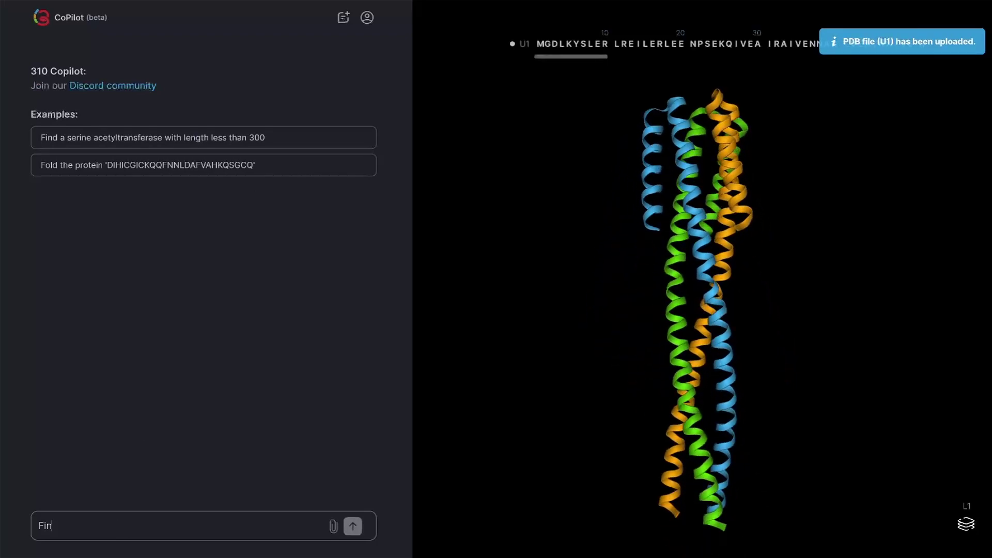
type("d proteins with similar ")
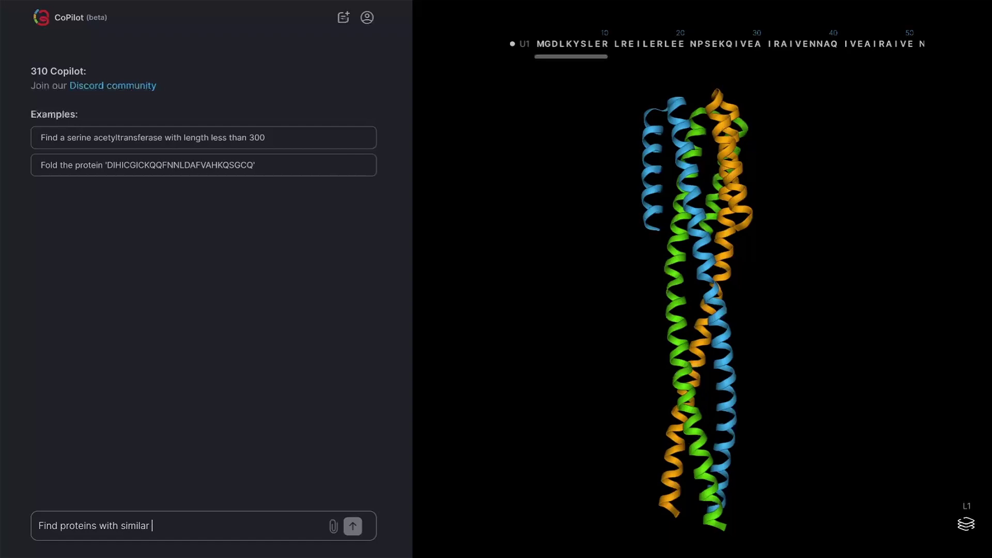
type("structure to U1")
key("Return")
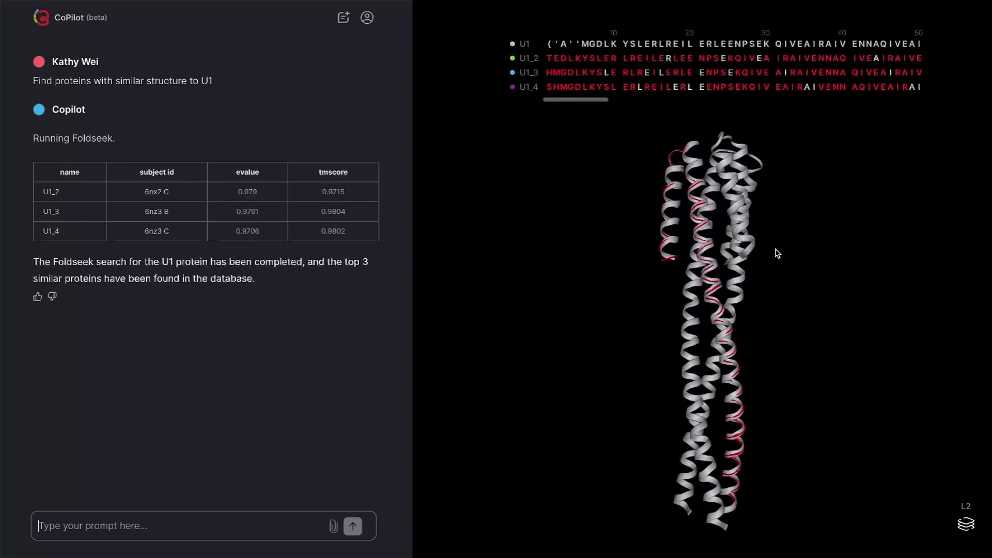
Rotate the aligned U1 structures around their vertical axis to view another side
left_click_drag(769, 253, 673, 264)
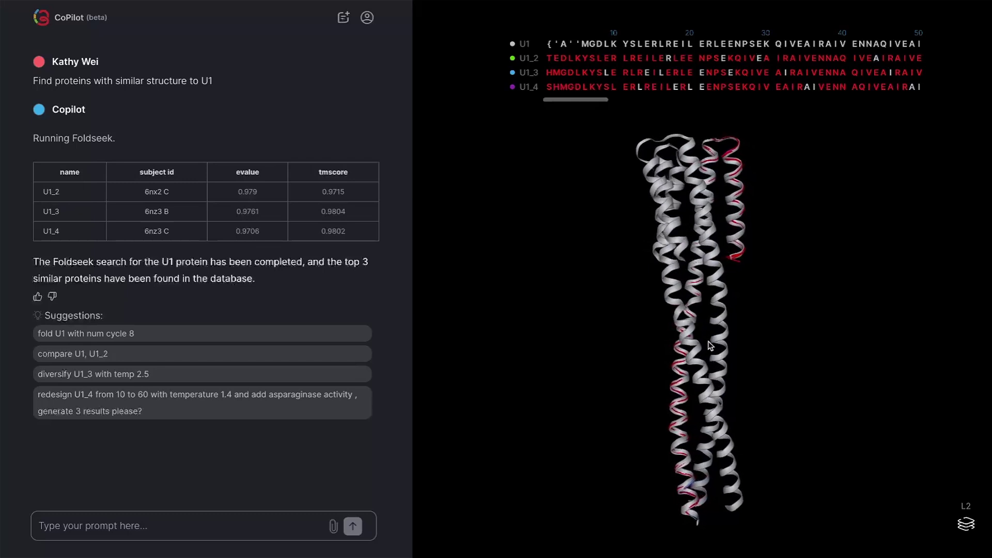
mouse_move(710, 359)
left_mouse_down()
mouse_move(687, 356)
mouse_move(696, 363)
left_mouse_up()
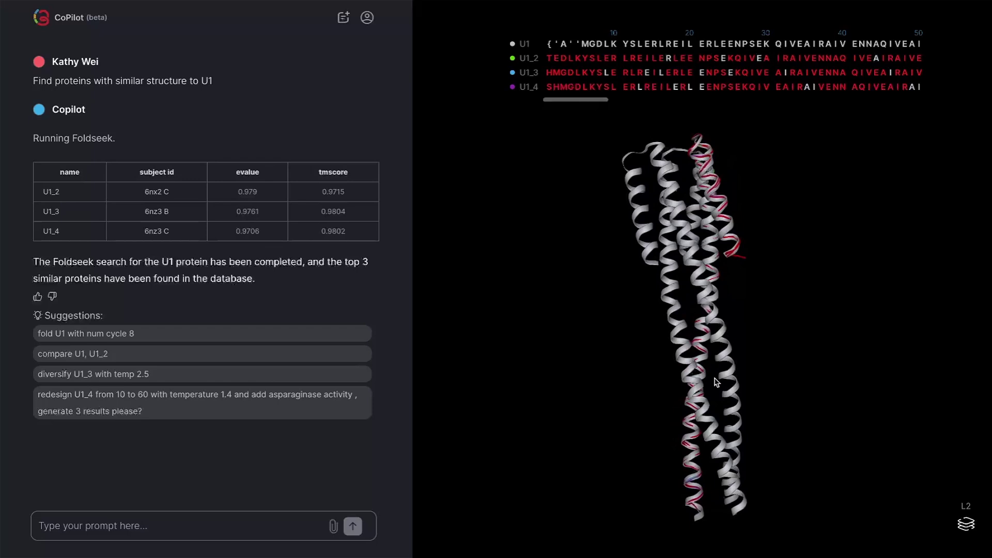
left_click_drag(748, 493, 543, 508)
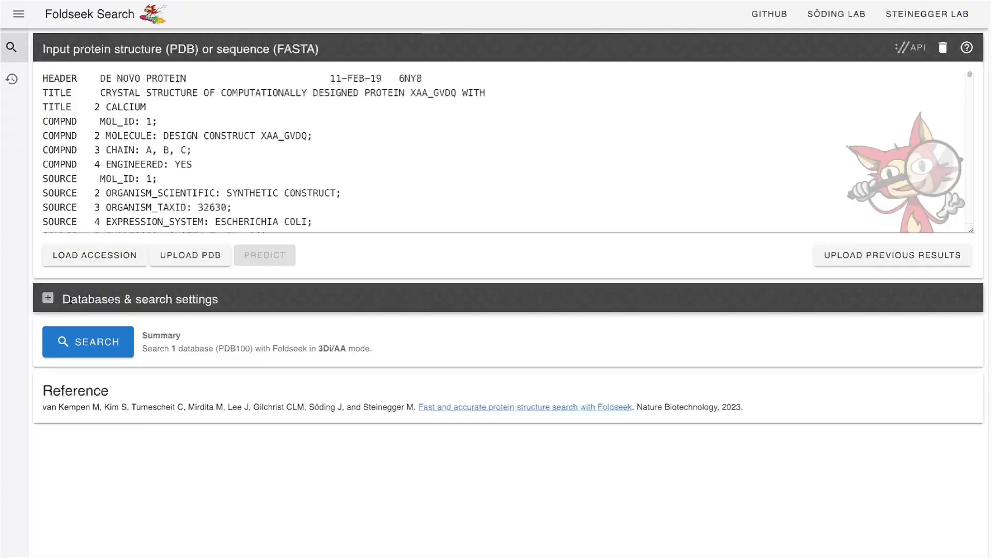
Upload 6ny8.pdb as the Foldseek query and run the structure search
left_click(188, 257)
double_click(317, 102)
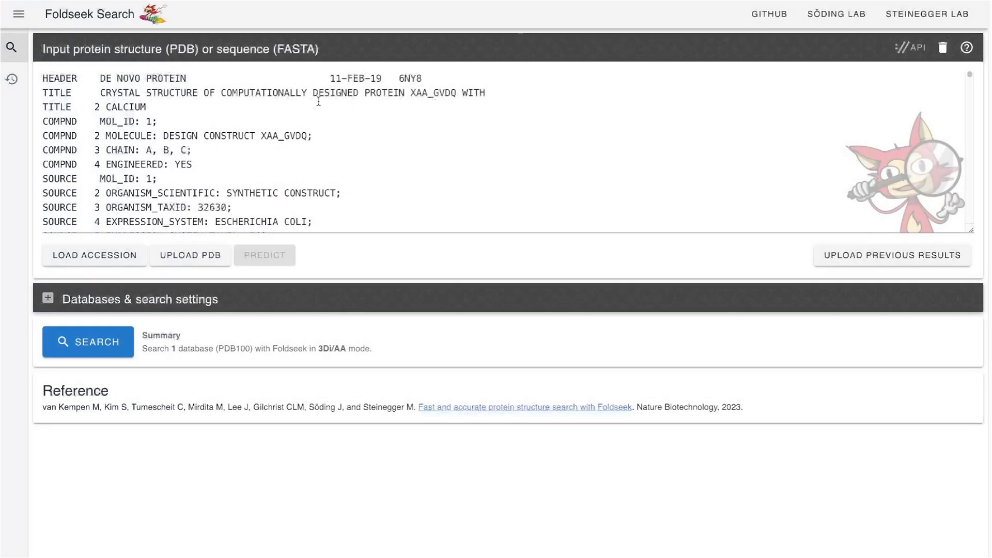
left_click(97, 345)
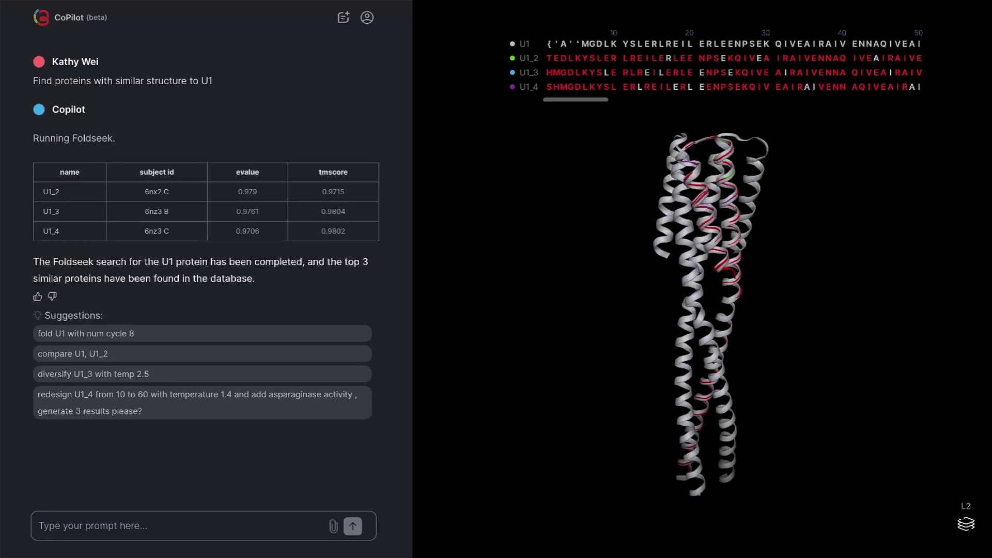
Ask Copilot: 'Find a serine acetyltransferase with no PDB structure'
left_click(173, 529)
type("Find a serine acety")
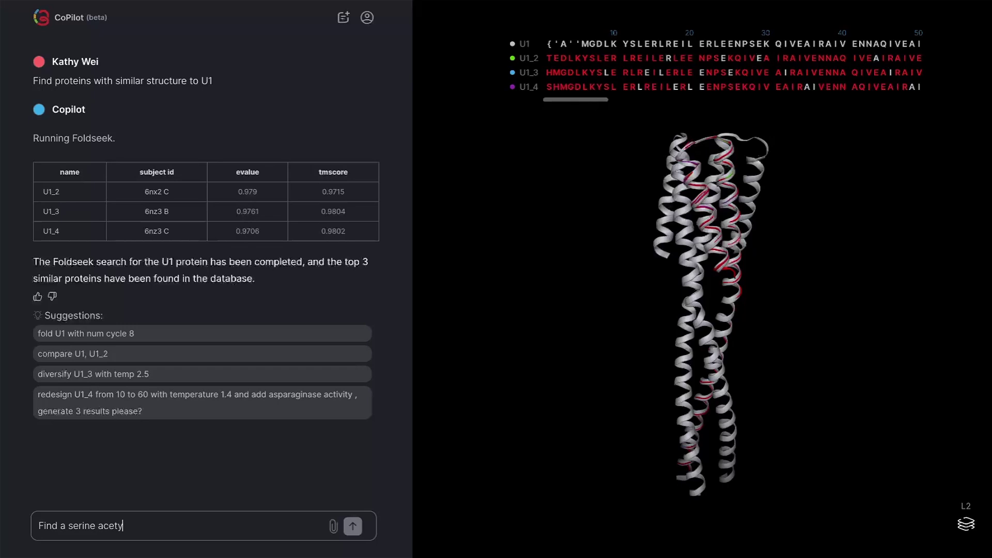
type("ltransferase with no PDB structure")
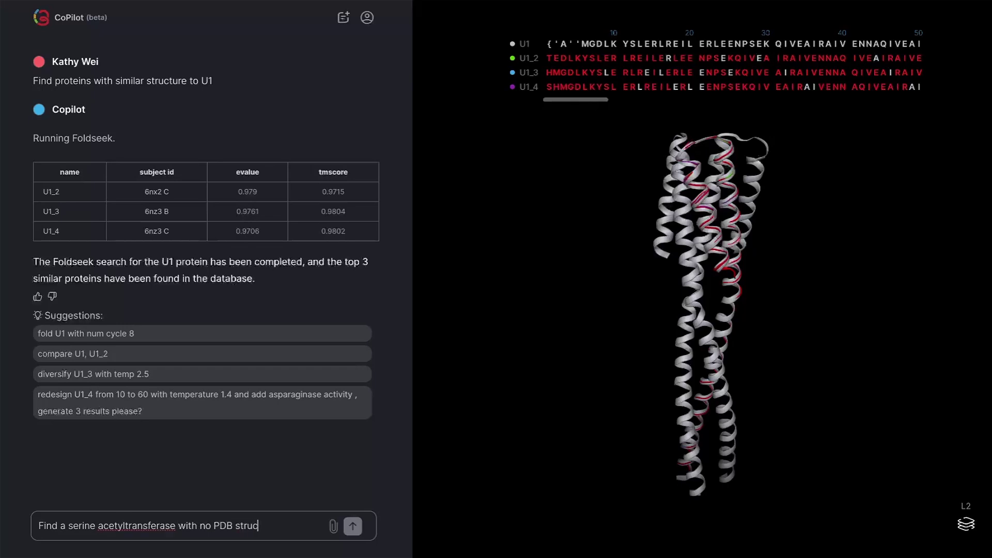
key("Return")
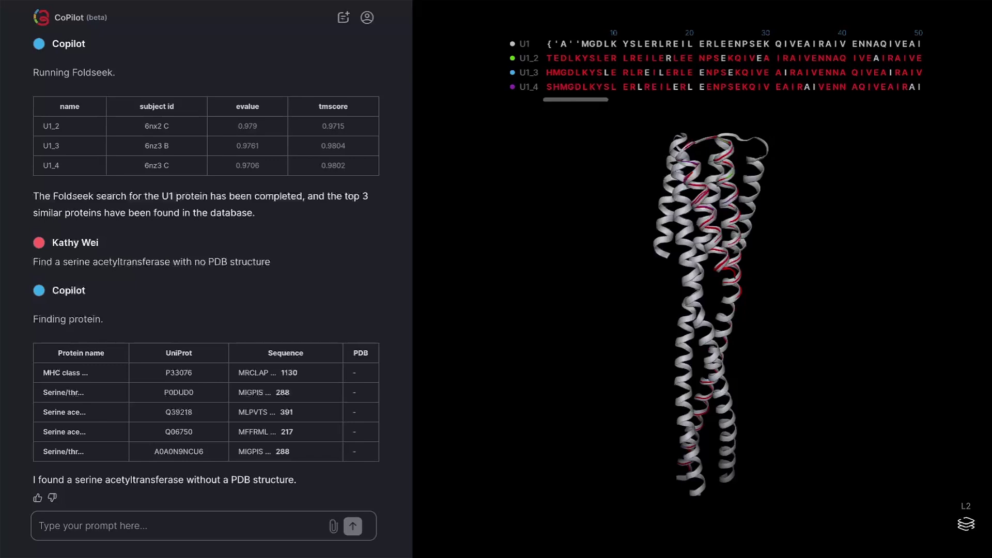
Ask 'What proteins are structurally similar to Q06750 ?' and rotate the aligned hits
type("What prote")
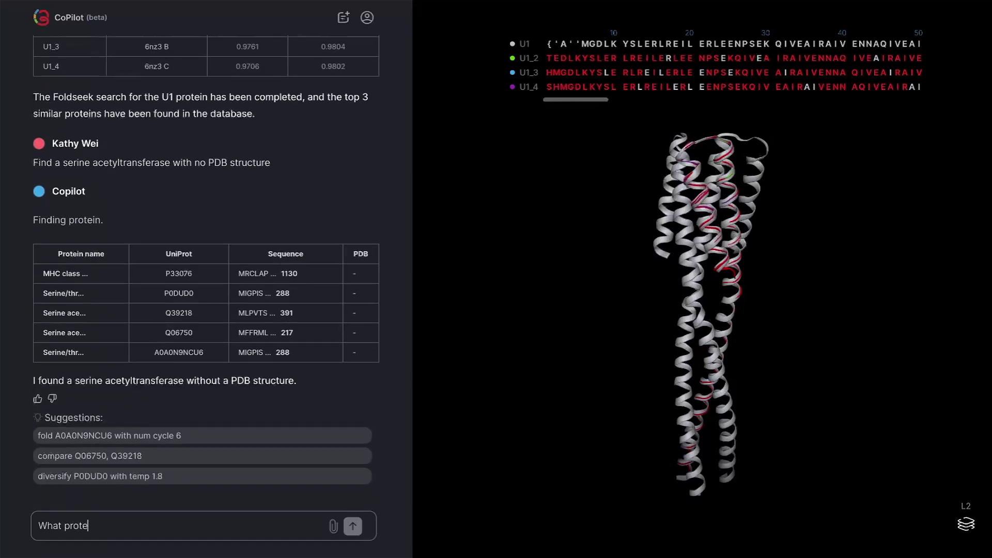
type("ins are structurally similar t")
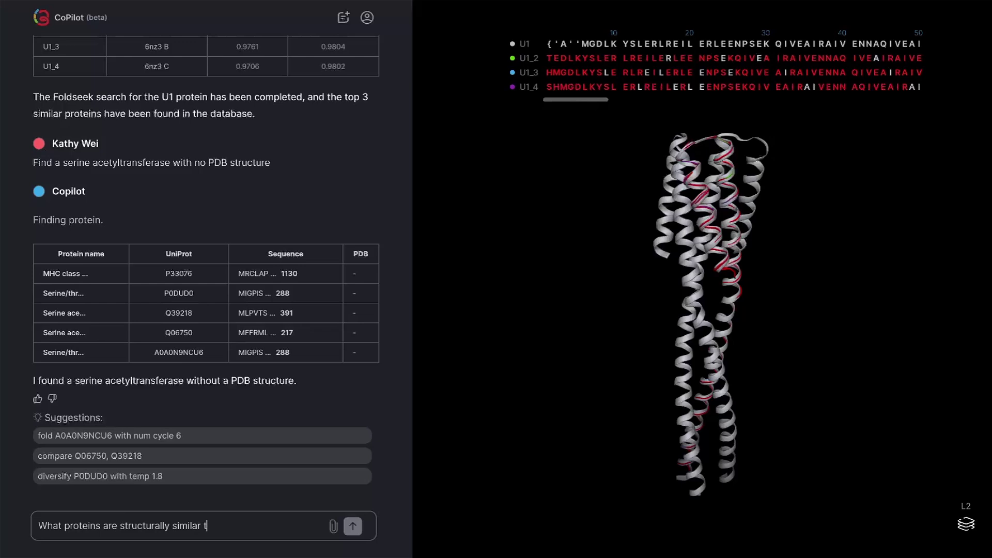
type("o Q06750 ?")
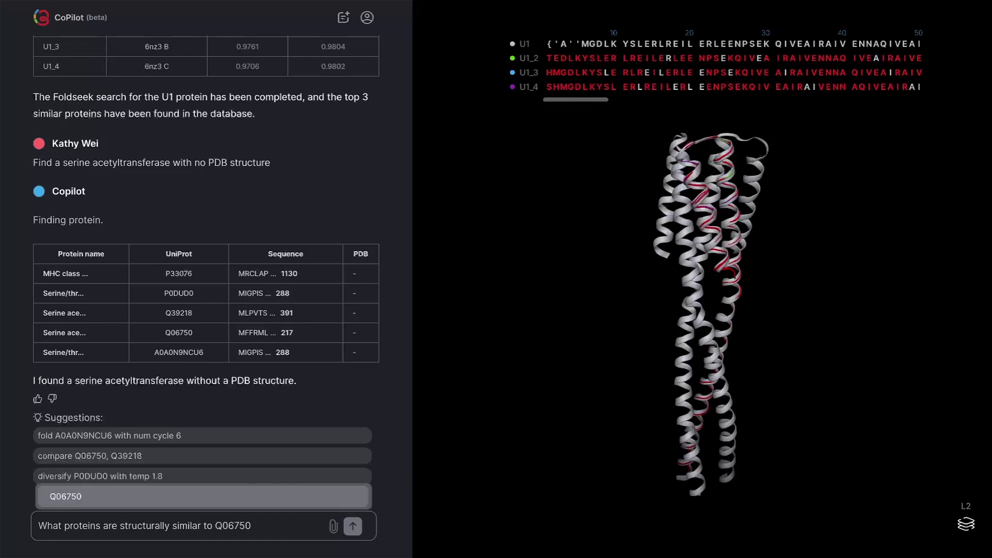
key("Return")
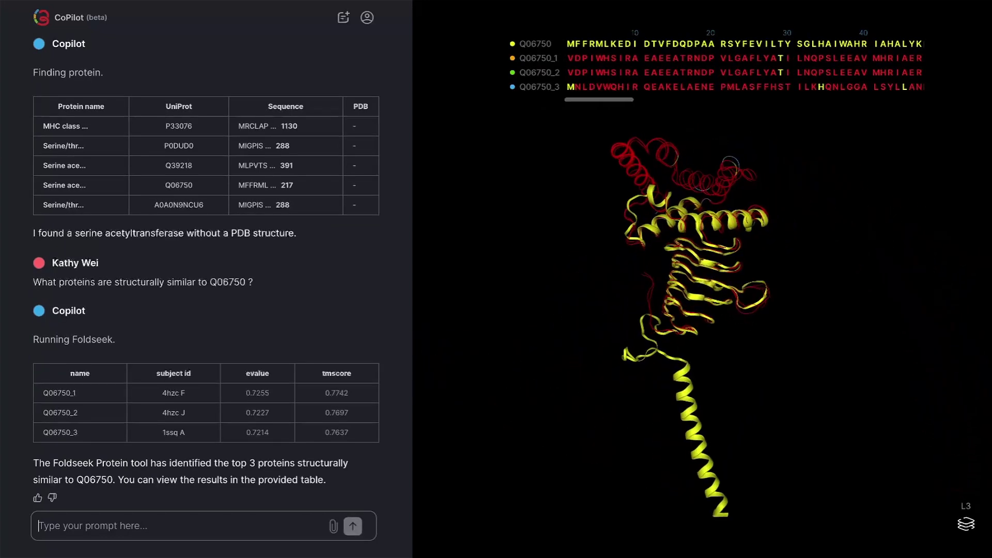
left_click_drag(623, 435, 602, 368)
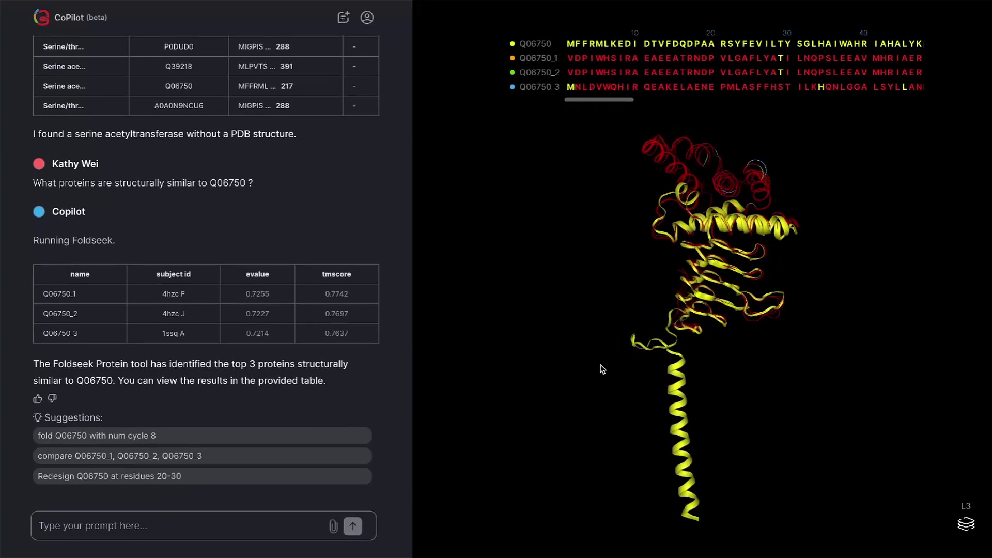
Hide Q06750 and its three hits Q06750_1–3 in the legend, then show them again
left_click(513, 44)
left_click(514, 58)
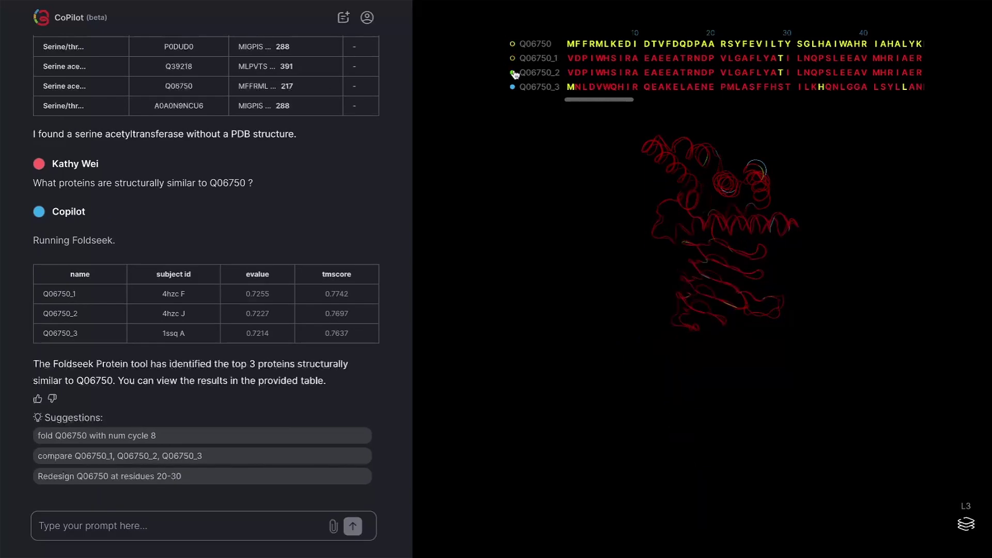
left_click(513, 73)
left_click(512, 87)
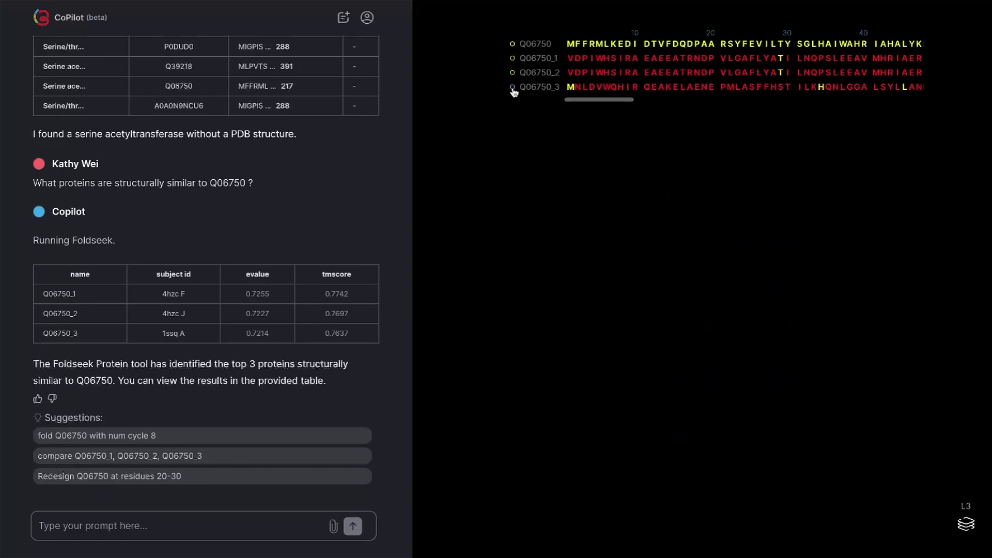
left_click(512, 44)
left_click(512, 58)
left_click(512, 73)
left_click(513, 87)
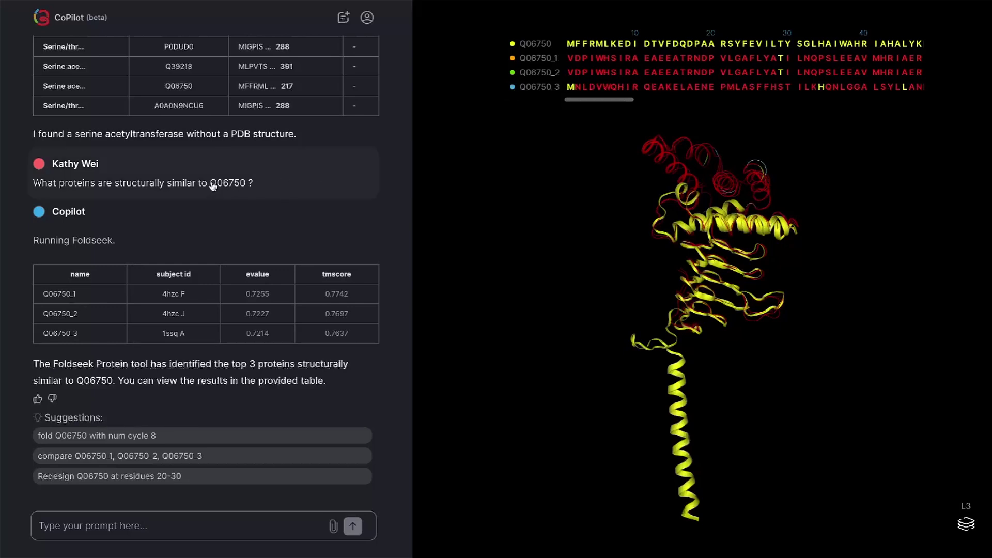
Look up Q06750 in UniProt and scroll to its AlphaFold structure section
left_click_drag(211, 185, 246, 185)
right_click(241, 182)
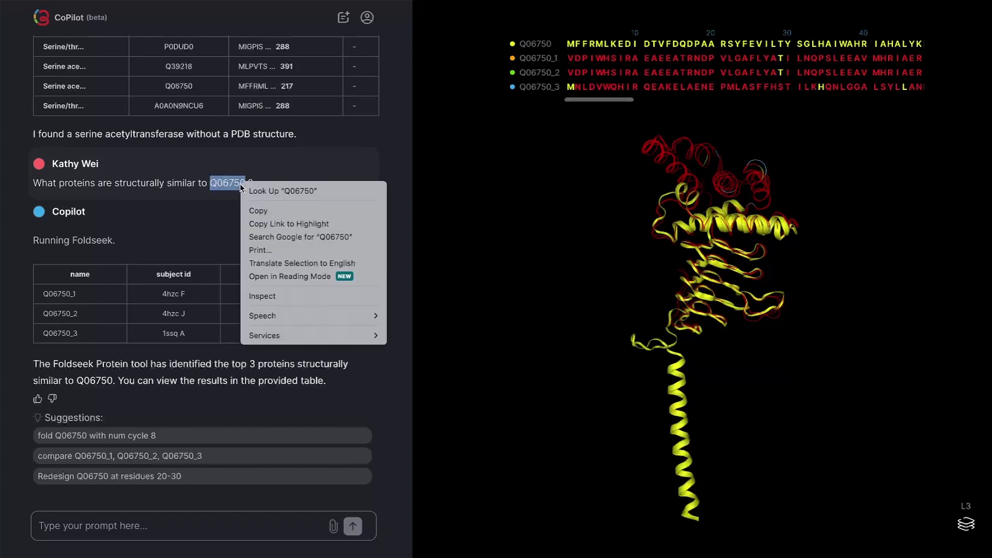
left_click(255, 209)
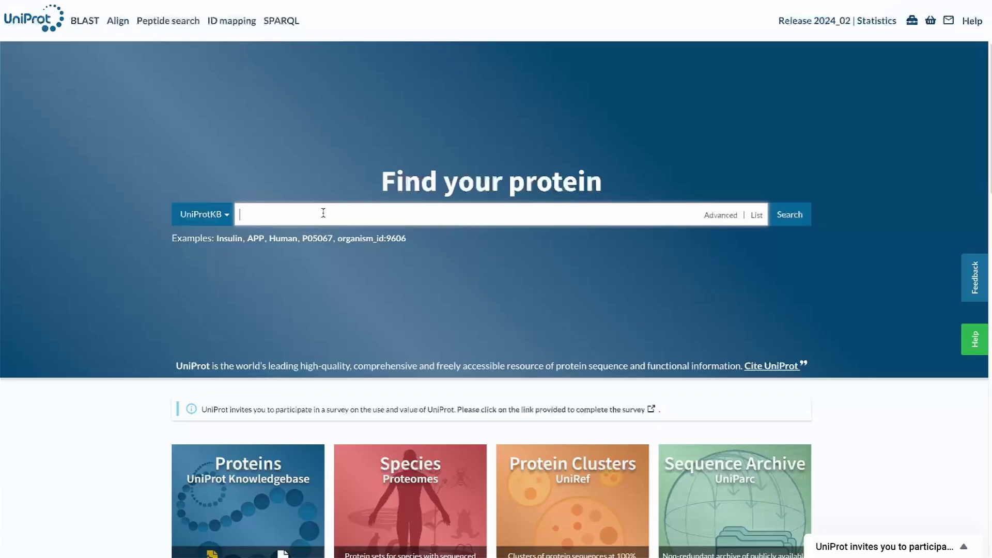
right_click(322, 213)
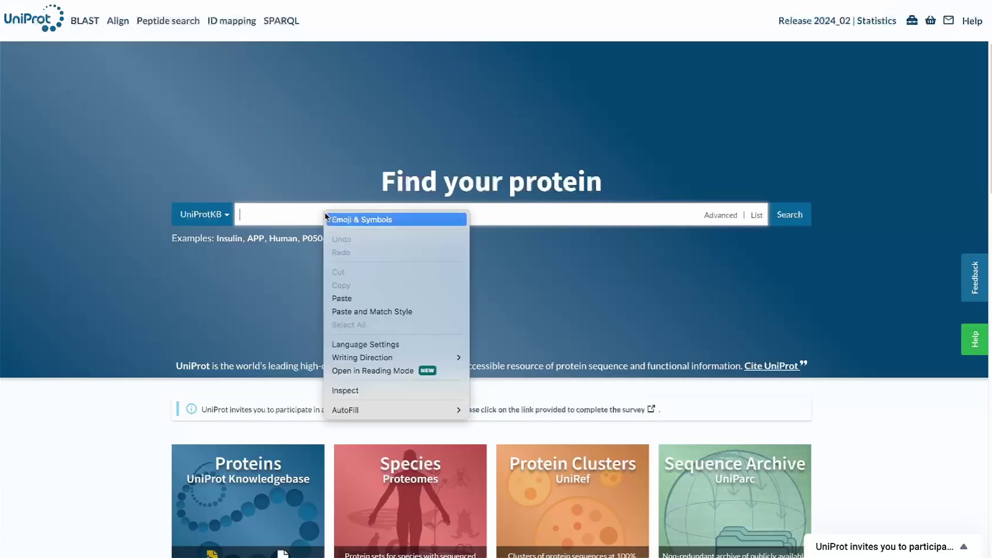
left_click(360, 298)
left_click(786, 215)
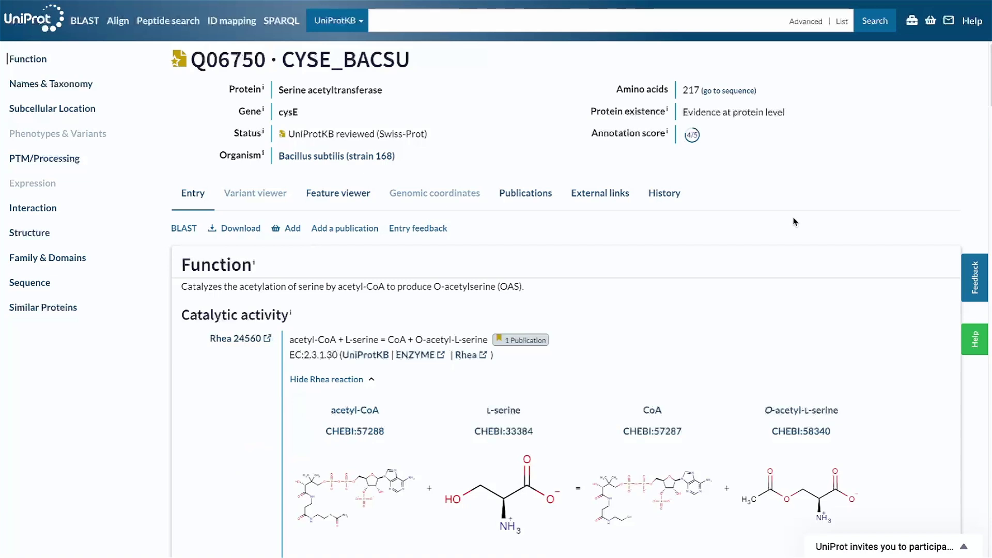
left_click(37, 235)
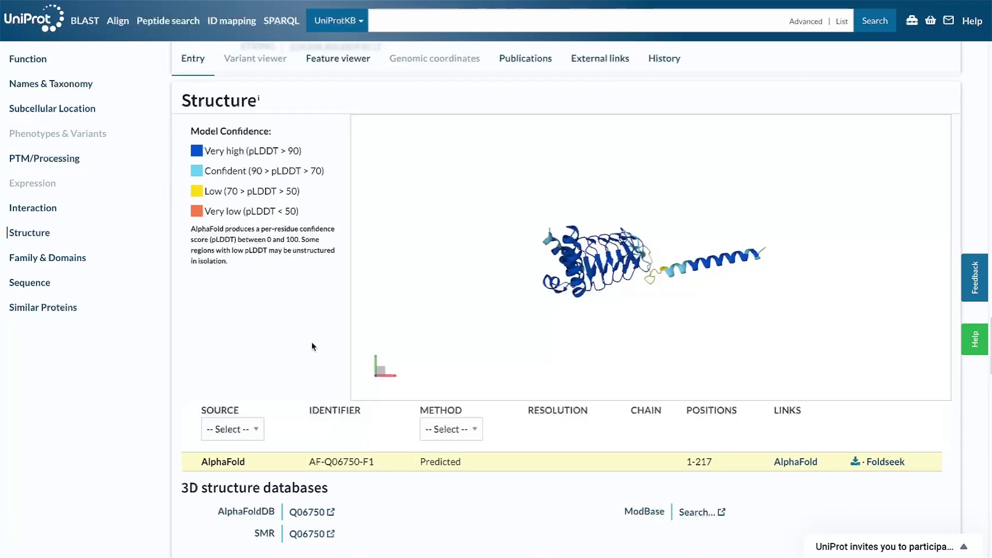
scroll(315, 341, "down", 2)
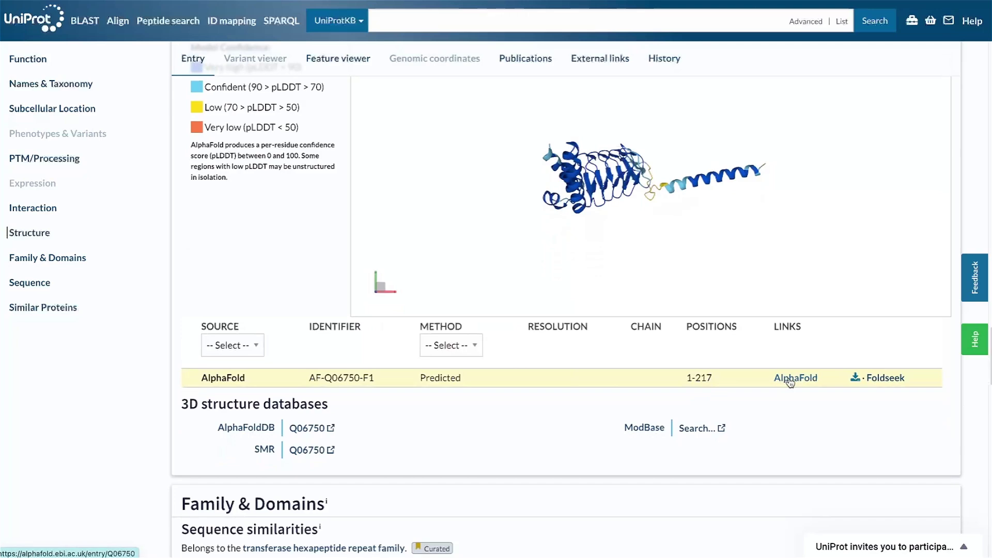
Search the Q06750 AlphaFold model in Foldseek and open top hit 7ra4_A on RCSB PDB
left_click(895, 383)
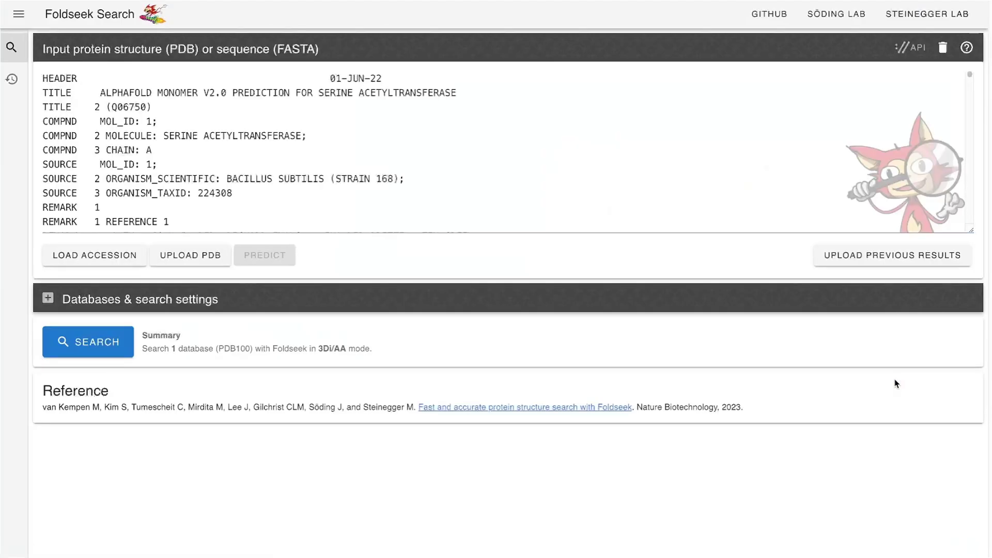
left_click(107, 337)
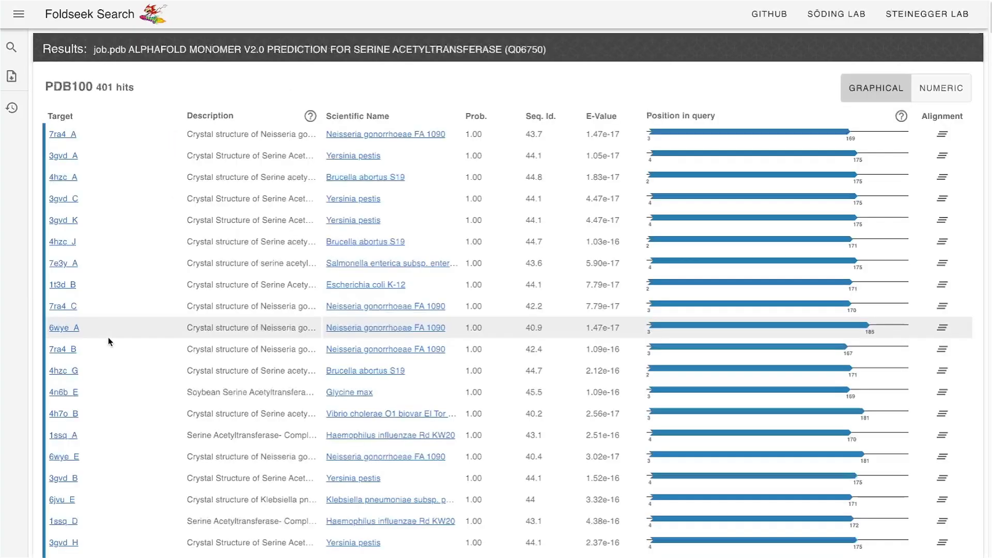
left_click(66, 134)
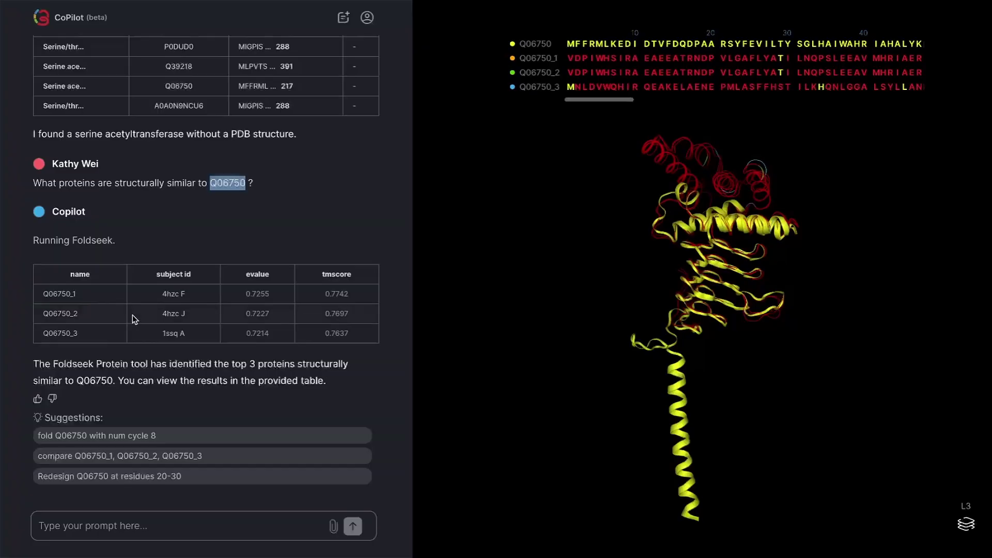
Send Copilot the request 'Export all'
left_click(133, 523)
type("Export all")
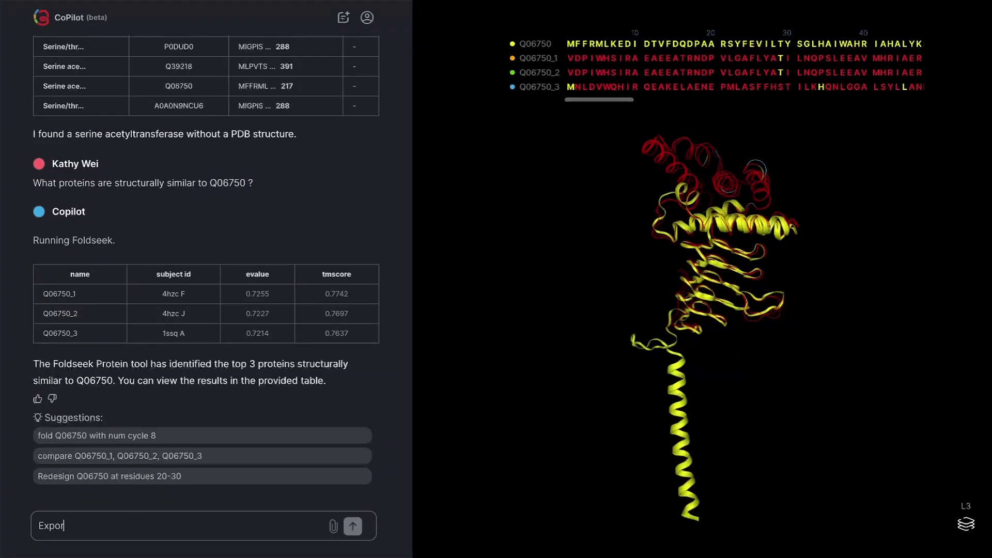
key("Return")
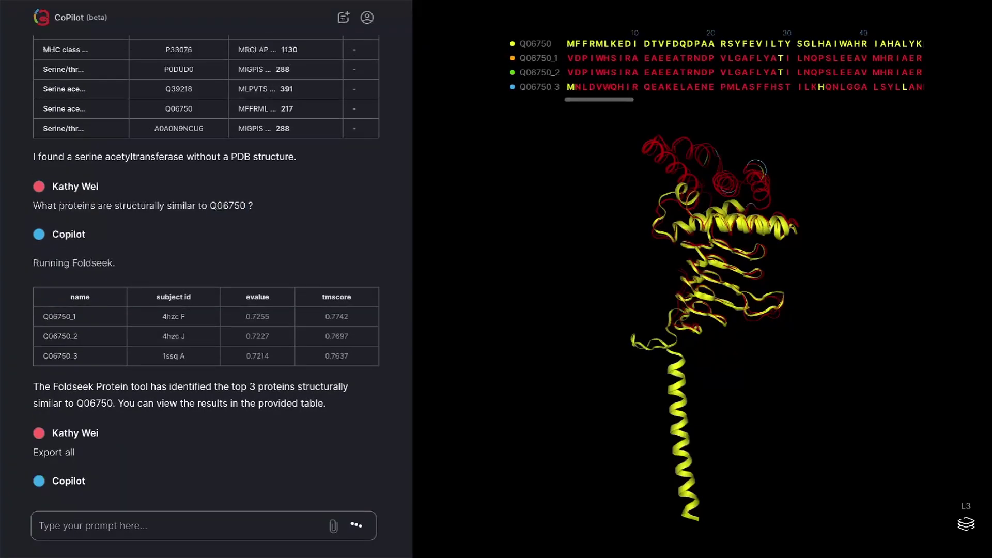